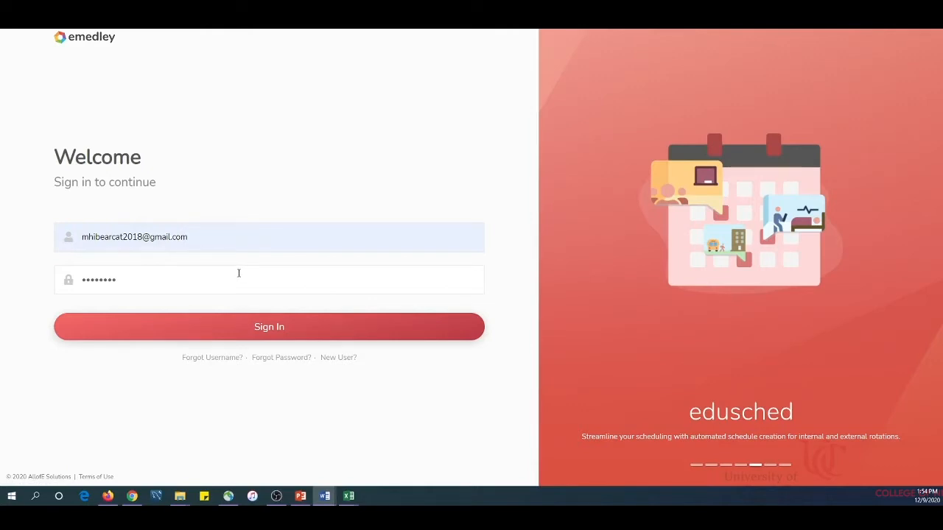
Step: Sign in with the credentials already filled in and check the academic term dates in the profile options
{"action": "left_click", "coordinate": [256, 329]}
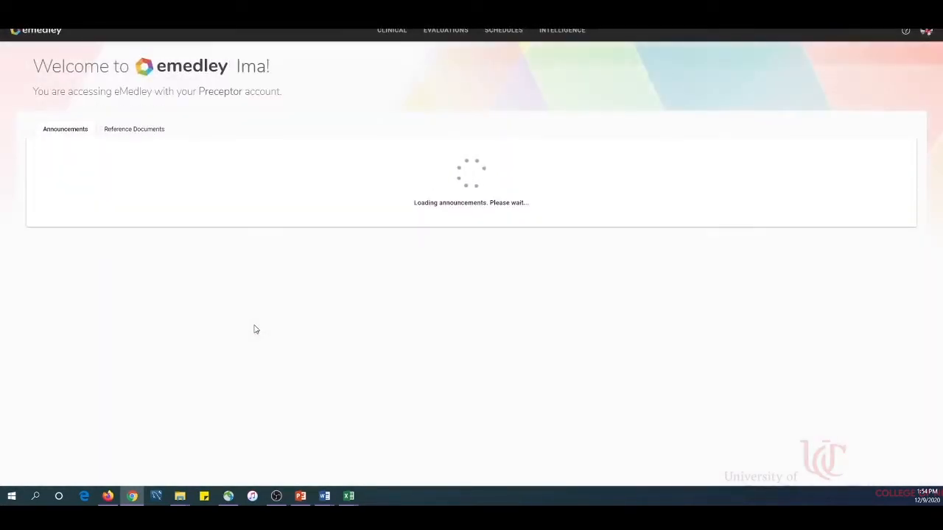
{"action": "left_click", "coordinate": [925, 33]}
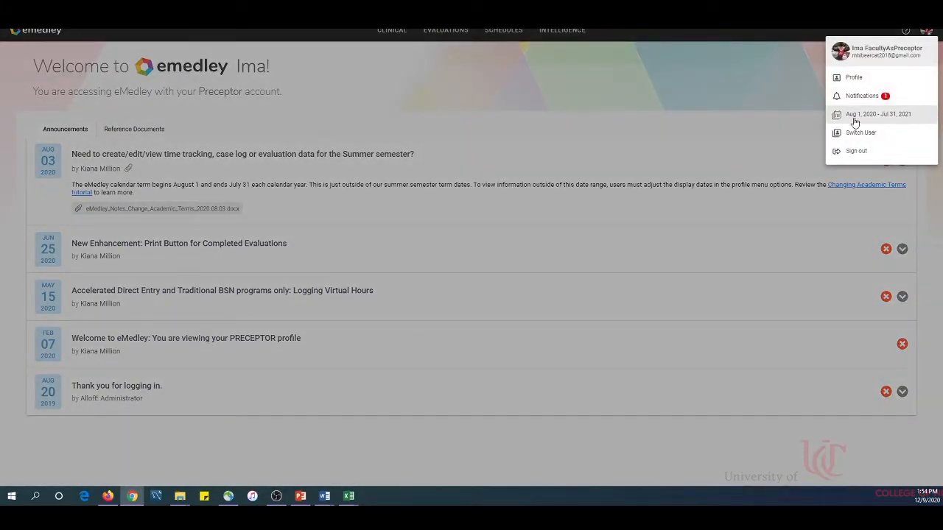
{"action": "left_click", "coordinate": [507, 131]}
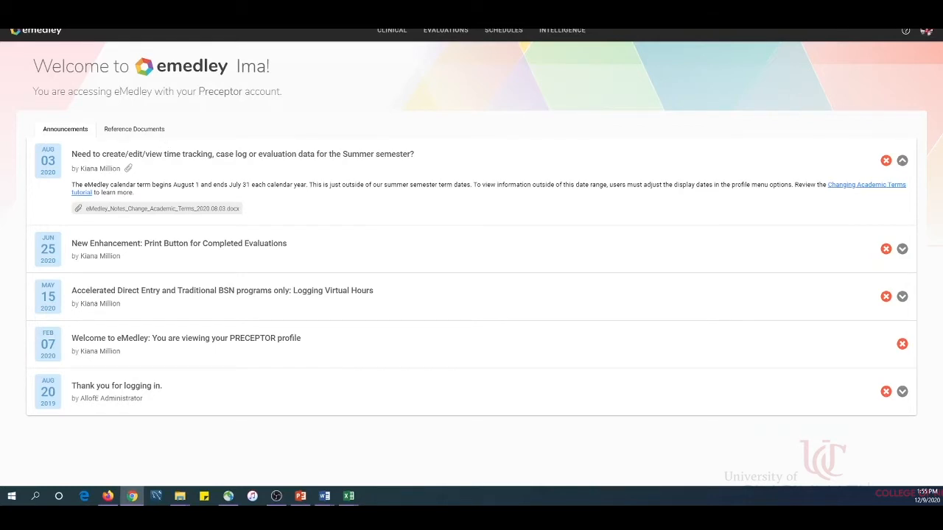
Step: Check which account type is active on the welcome page and where the Switch User option is found
{"action": "left_click_drag", "start_coordinate": [36, 91], "coordinate": [307, 97]}
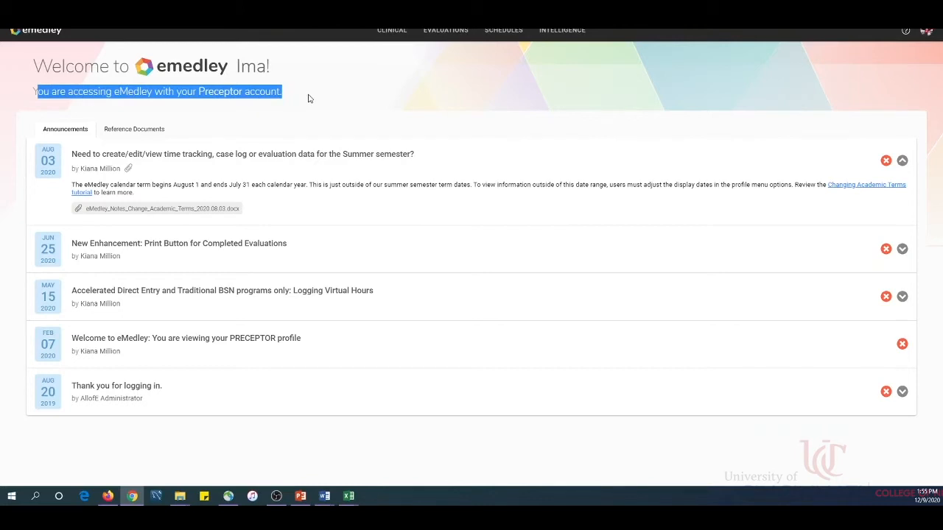
{"action": "left_click", "coordinate": [927, 31]}
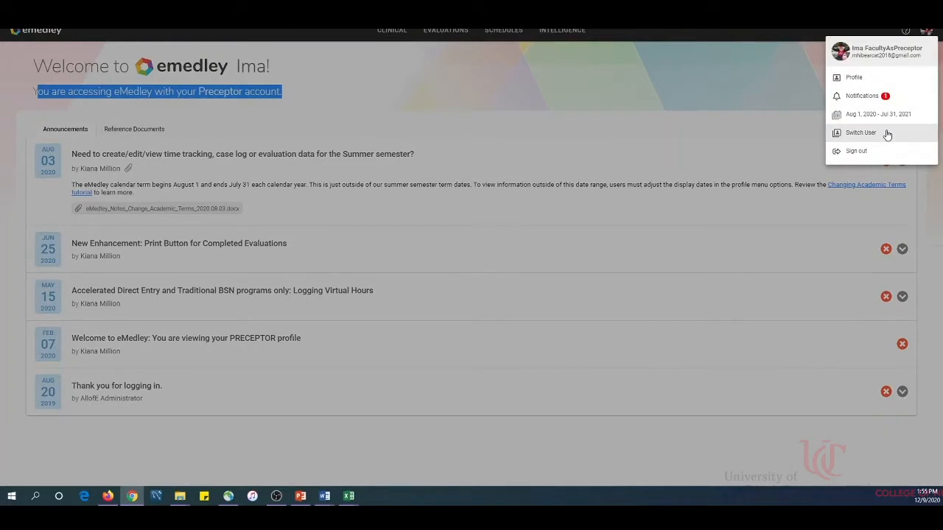
{"action": "left_click", "coordinate": [571, 108]}
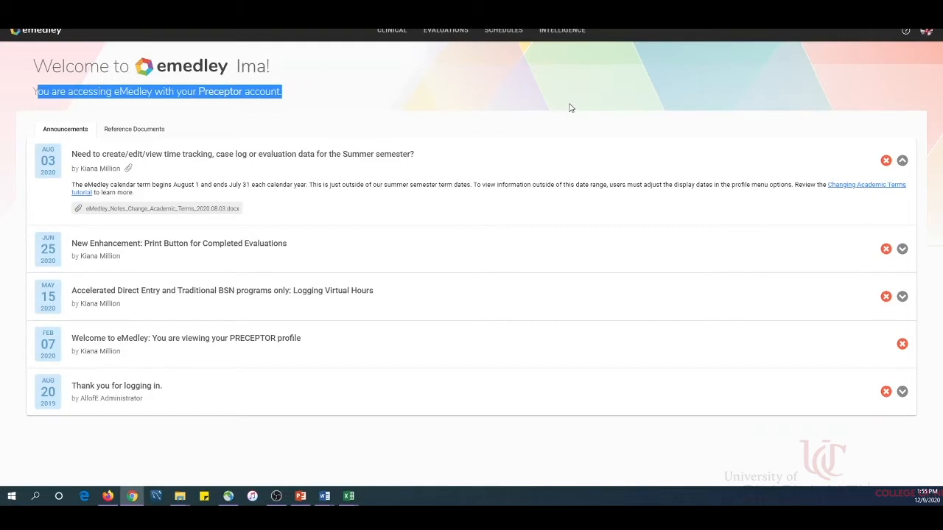
Step: Open the Approve/Deny Time Logs page and filter the logs by the search term "amsn"
{"action": "left_click", "coordinate": [384, 32]}
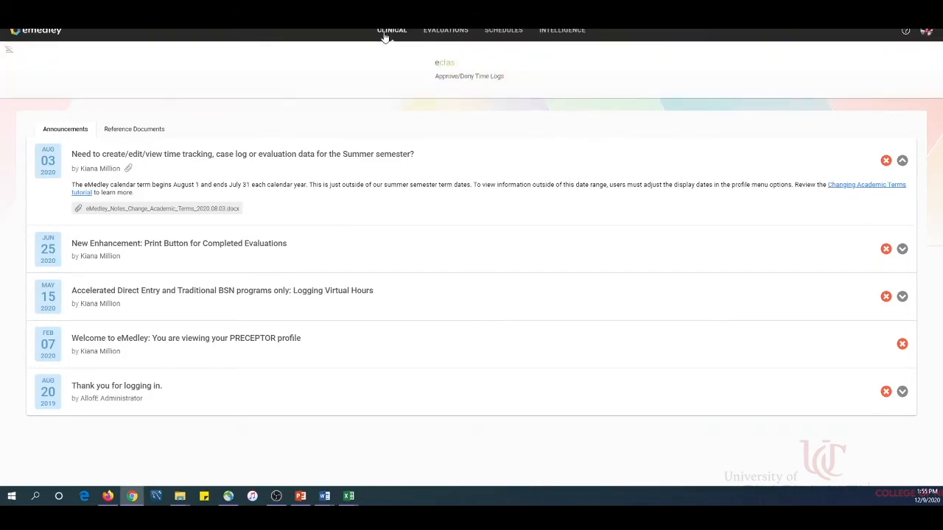
{"action": "left_click", "coordinate": [460, 78]}
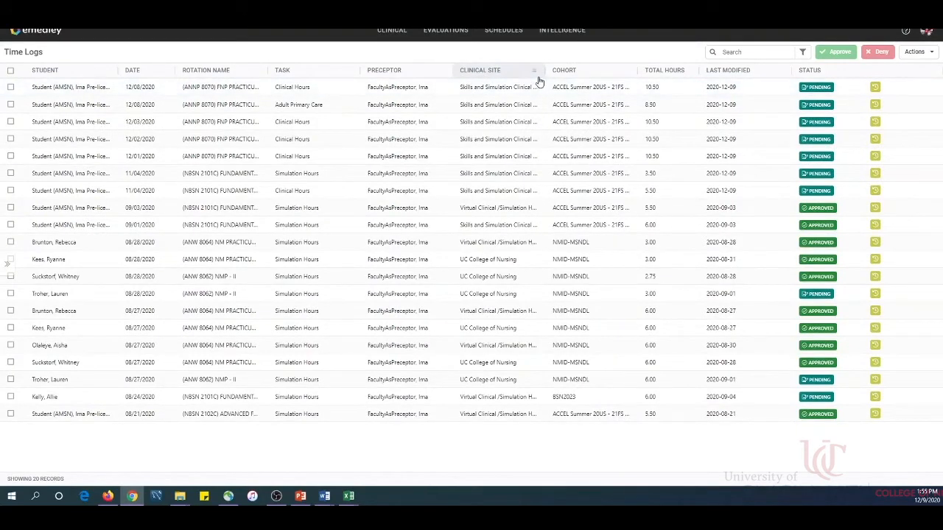
{"action": "left_click", "coordinate": [735, 50]}
{"action": "type", "text": "amsn"}
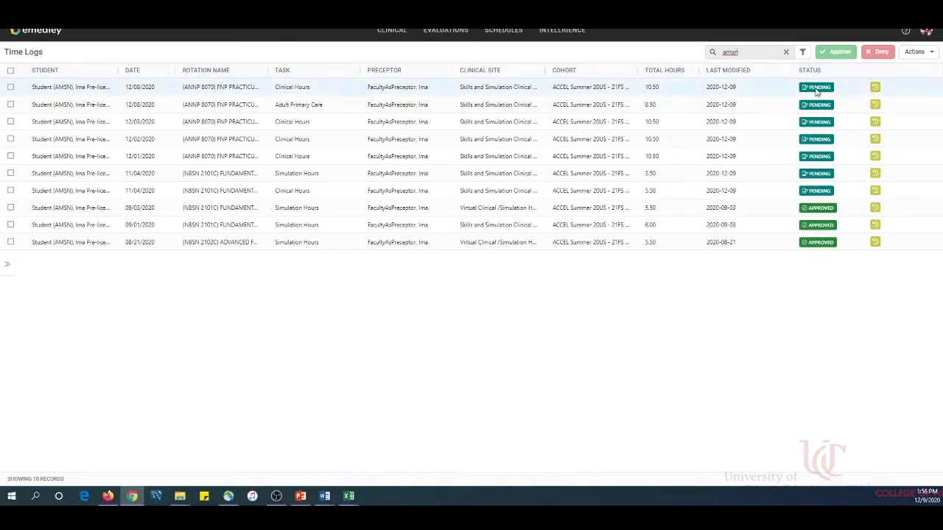
Step: Approve the pending 12/08/2020 Clinical Hours time log and save it without a note
{"action": "mouse_move", "coordinate": [819, 90]}
{"action": "left_click", "coordinate": [11, 88]}
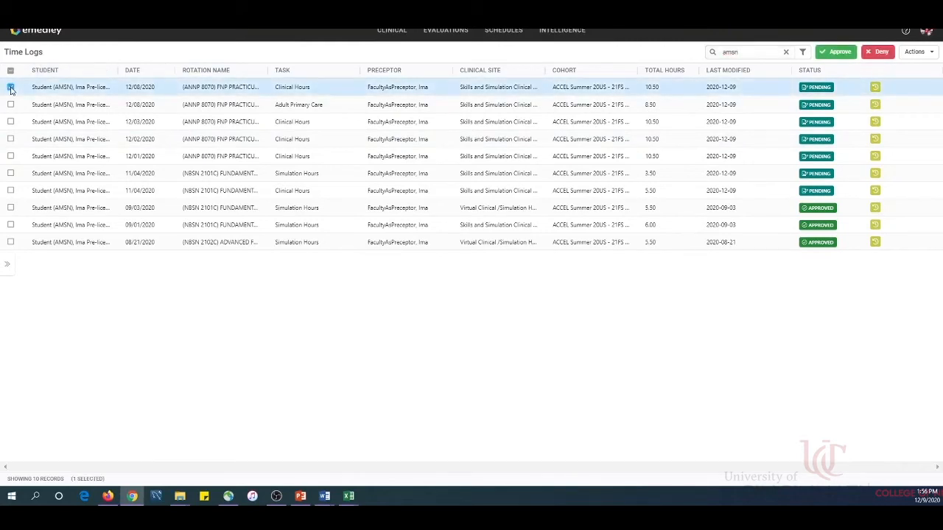
{"action": "left_click", "coordinate": [838, 55]}
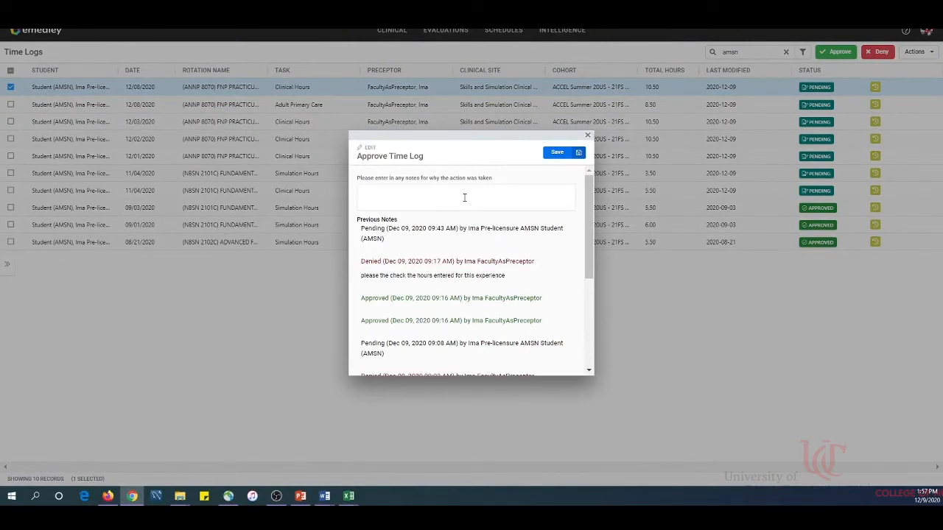
{"action": "left_click", "coordinate": [558, 153]}
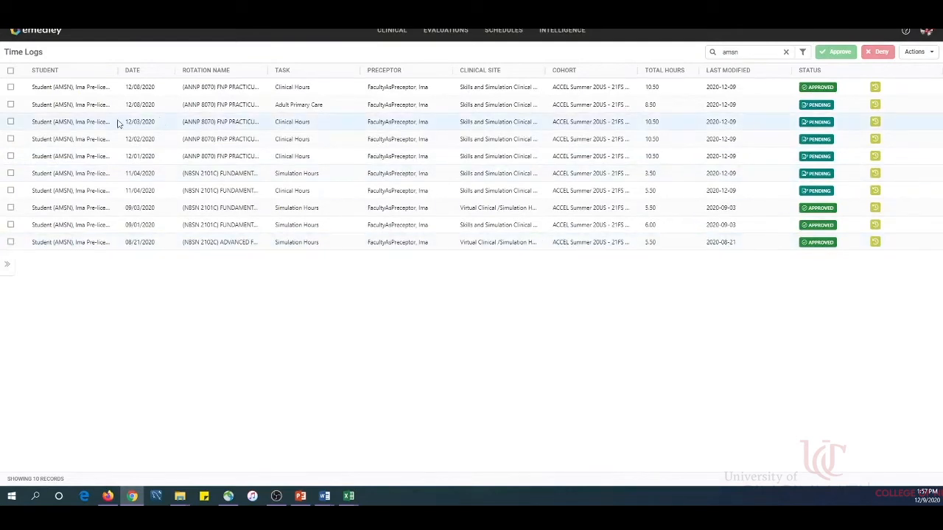
Step: Select all of the filtered time logs and approve them together without a note
{"action": "left_click", "coordinate": [10, 105]}
{"action": "left_click", "coordinate": [10, 121]}
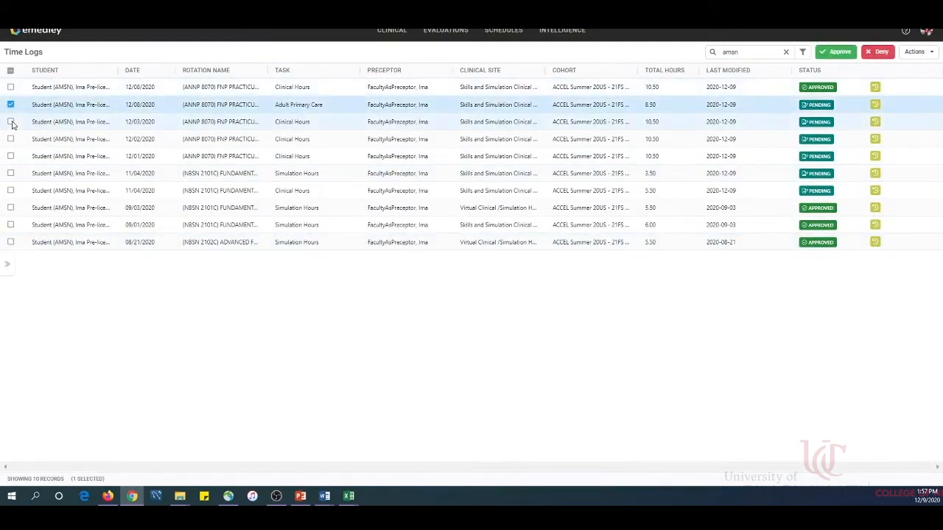
{"action": "left_click", "coordinate": [10, 71]}
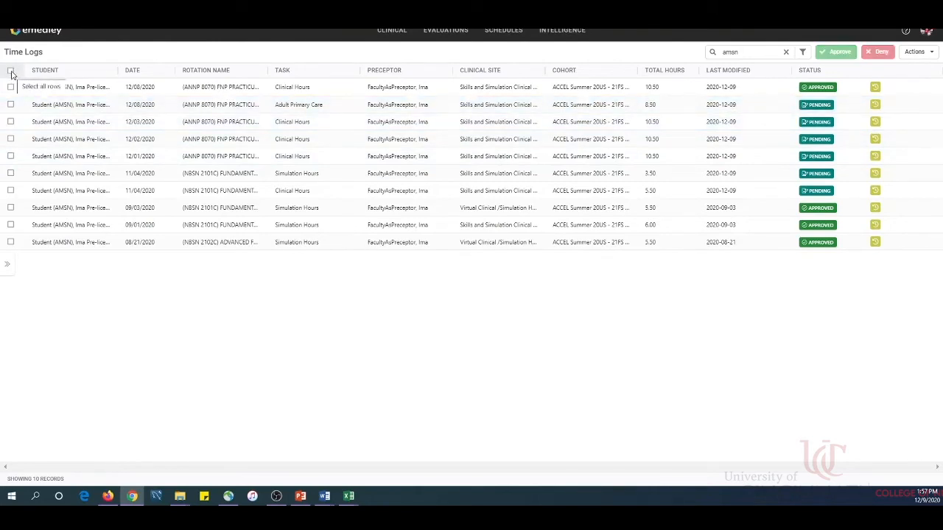
{"action": "left_click", "coordinate": [10, 70]}
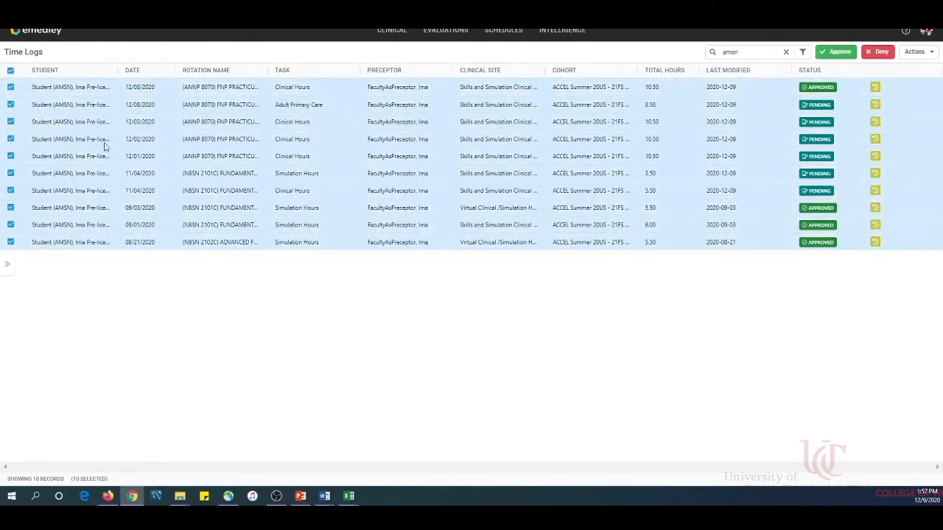
{"action": "left_click", "coordinate": [837, 52]}
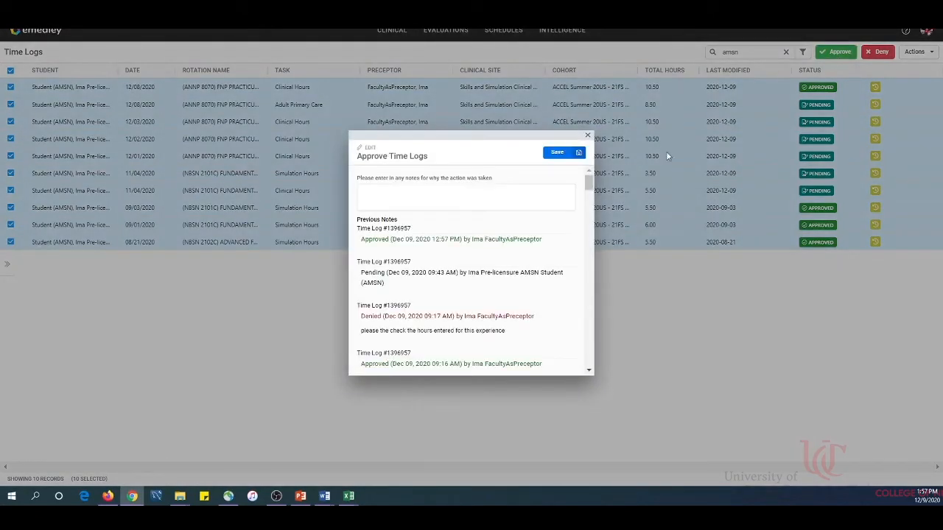
{"action": "left_click", "coordinate": [557, 153]}
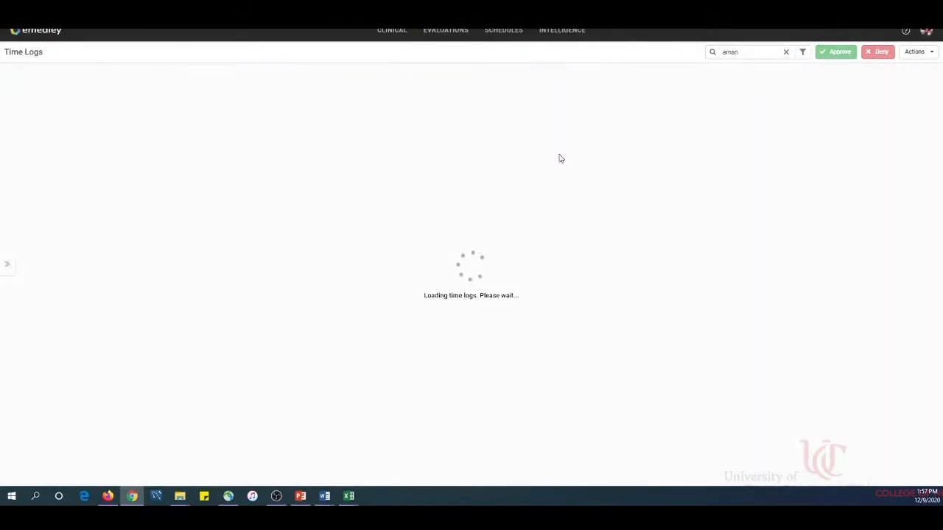
{"action": "right_click", "coordinate": [559, 156]}
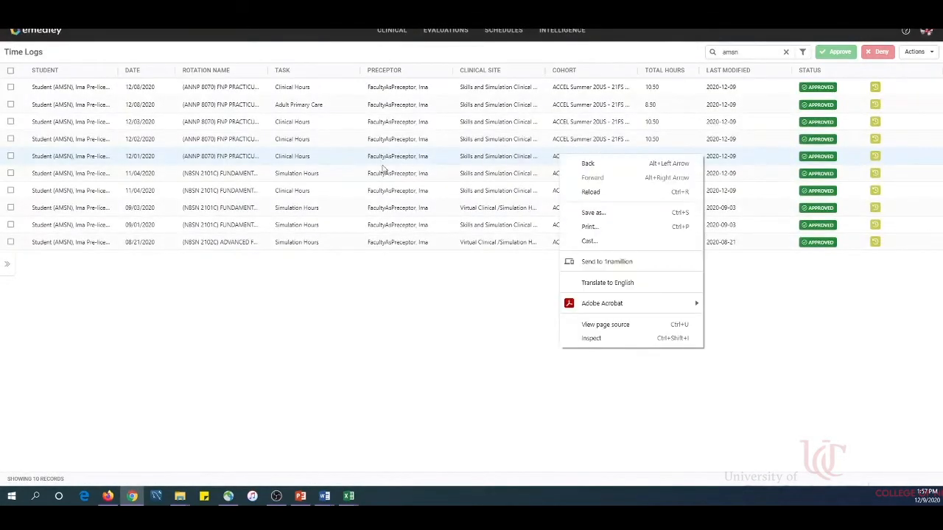
{"action": "left_click", "coordinate": [364, 269]}
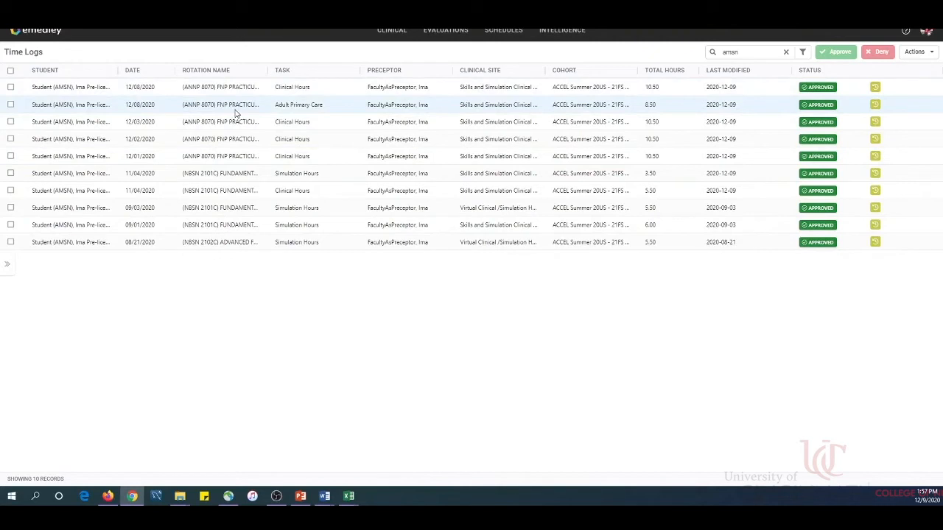
Step: Deny the two 12/08/2020 time logs with the note "Please check the hours for these dates" and return to the home page
{"action": "left_click", "coordinate": [11, 88]}
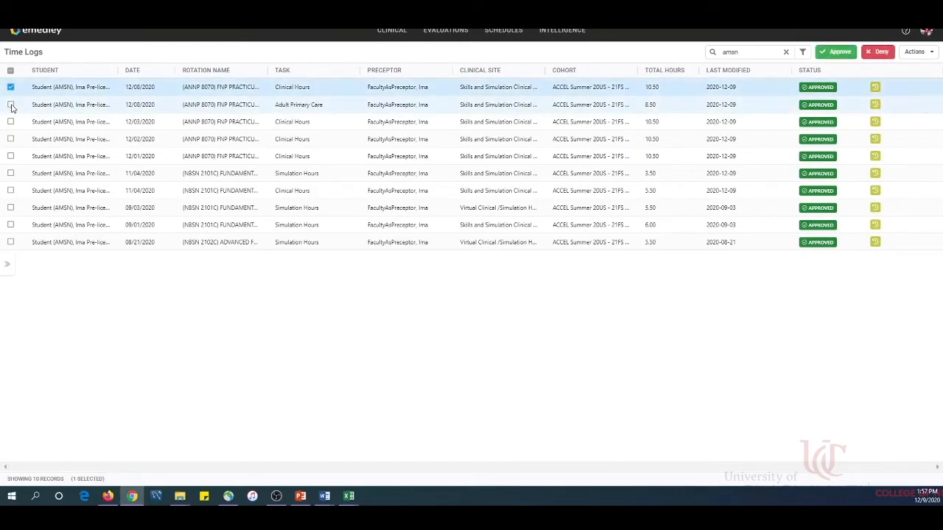
{"action": "left_click", "coordinate": [11, 105]}
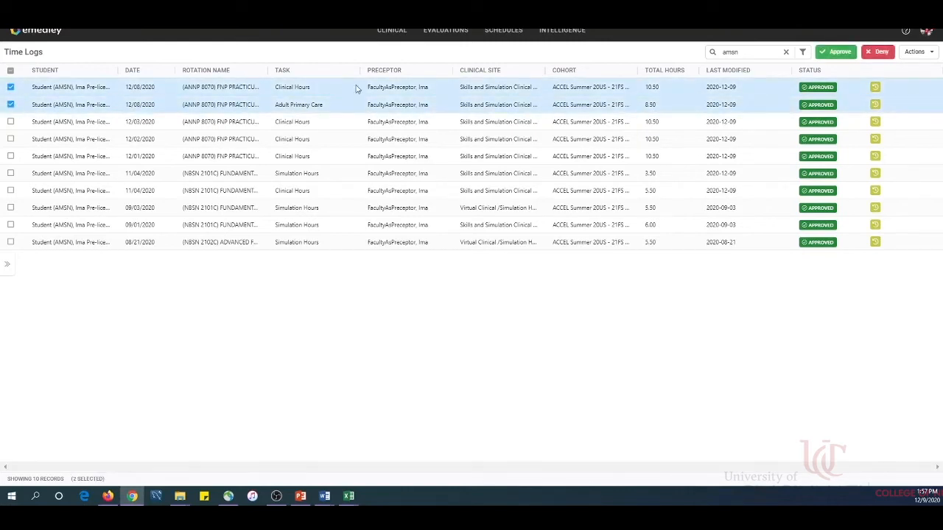
{"action": "left_click", "coordinate": [881, 53]}
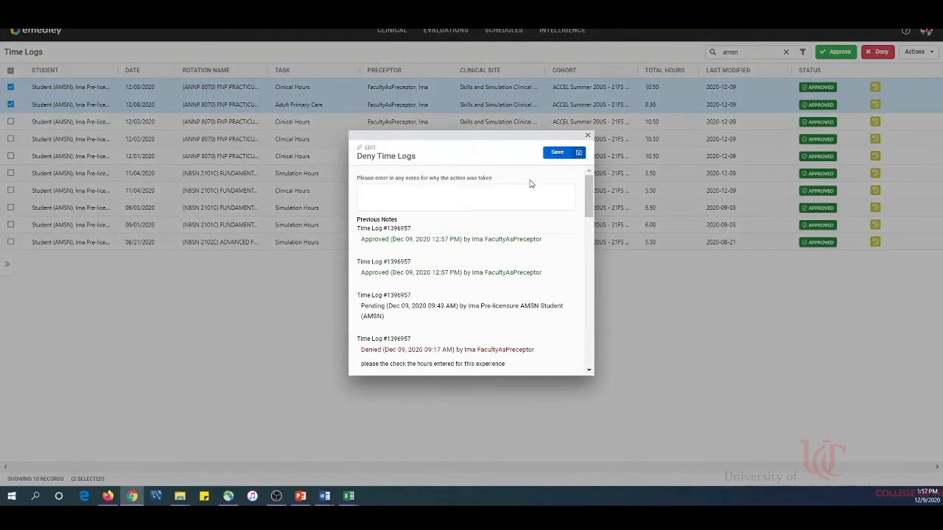
{"action": "left_click", "coordinate": [523, 194]}
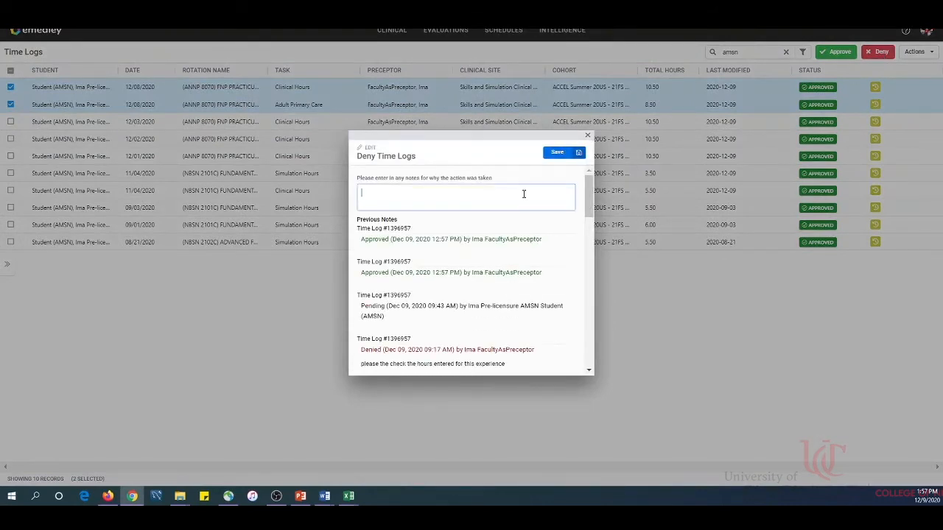
{"action": "type", "text": "check the hours for these dates"}
{"action": "key", "text": "Home"}
{"action": "type", "text": "Please"}
{"action": "left_click", "coordinate": [557, 152]}
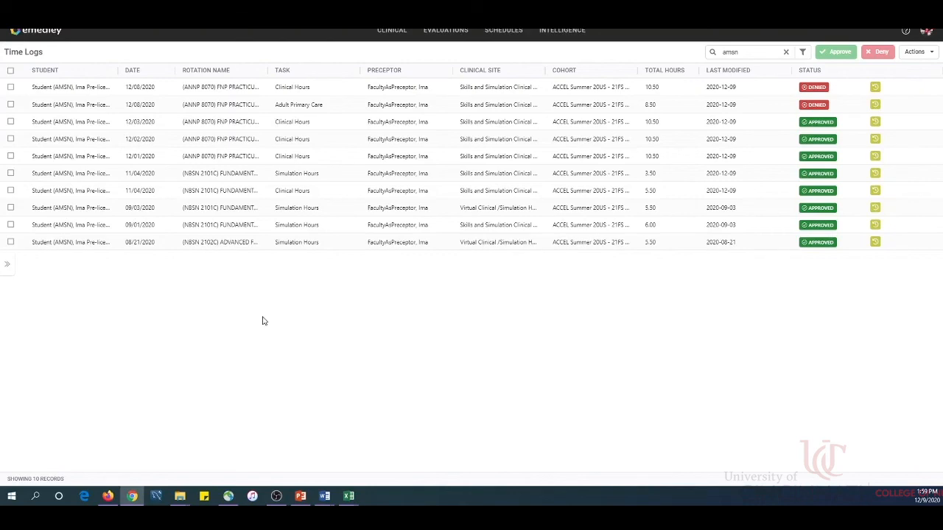
{"action": "left_click", "coordinate": [27, 35]}
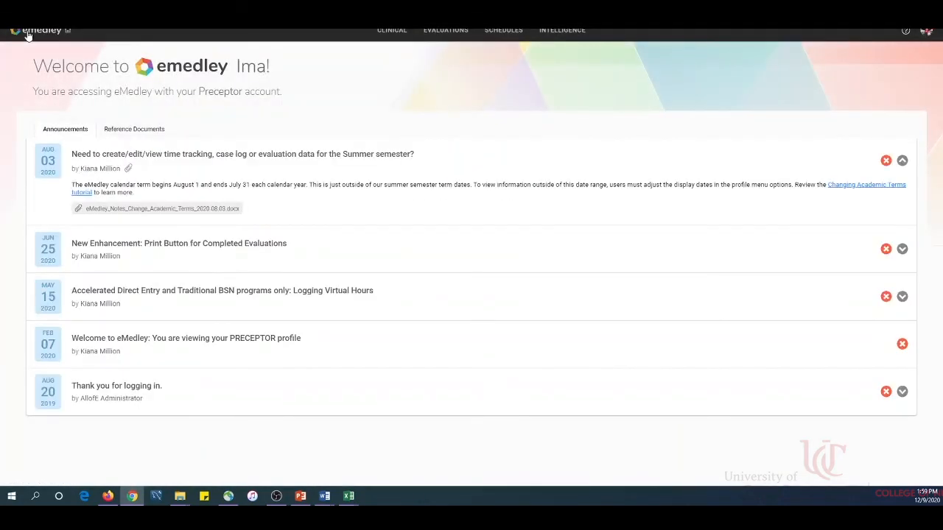